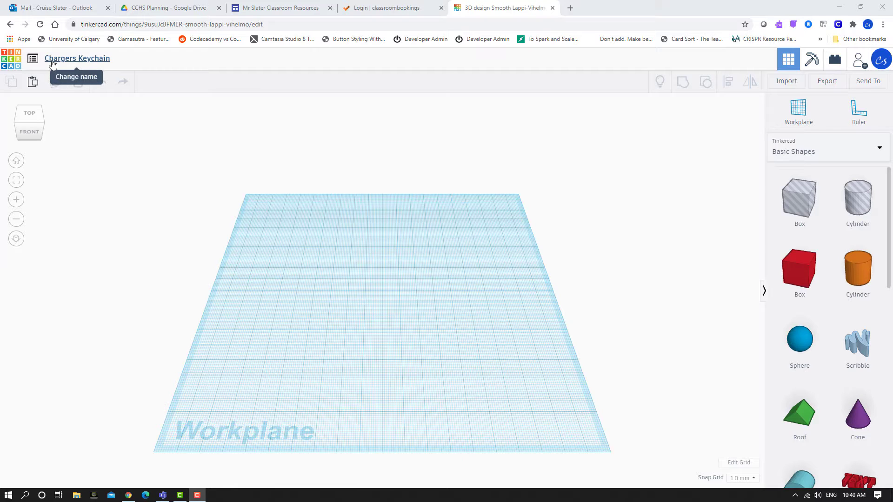
- Import image2vector (1).svg with a length of 100 and a width of 100
click(784, 82)
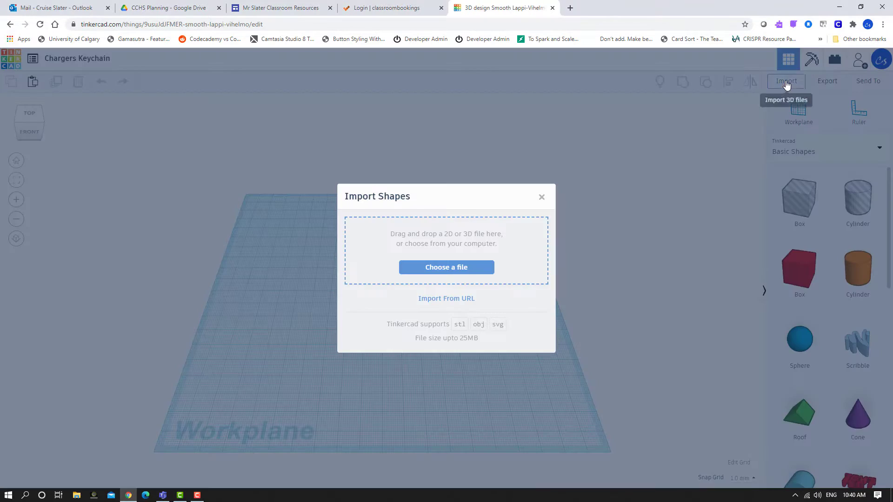
click(472, 270)
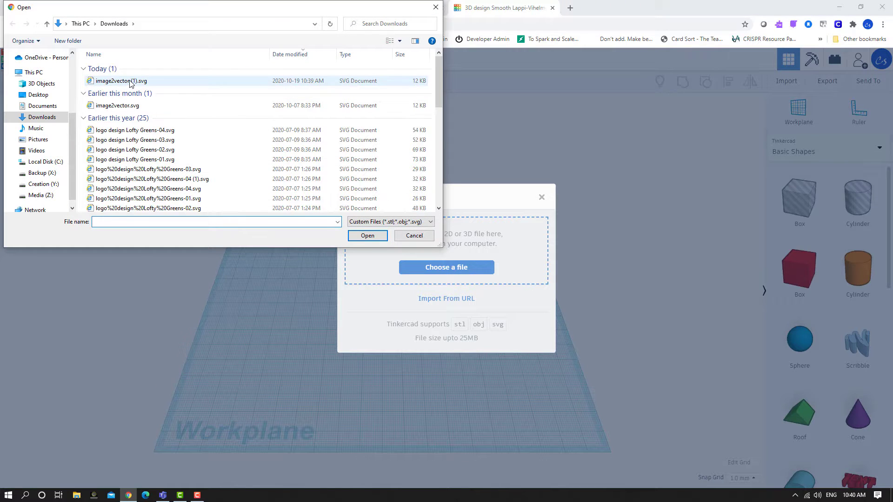
click(131, 81)
click(367, 235)
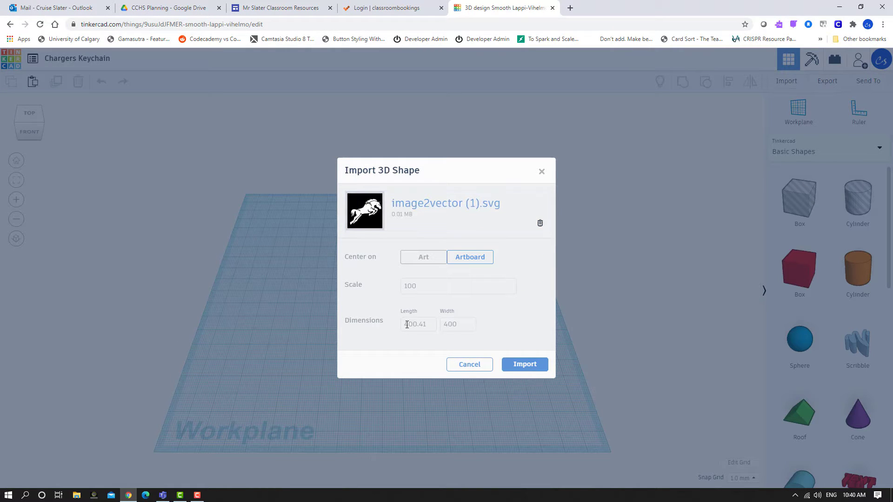
click(426, 324)
text(100)
key(Tab)
text(100)
click(526, 365)
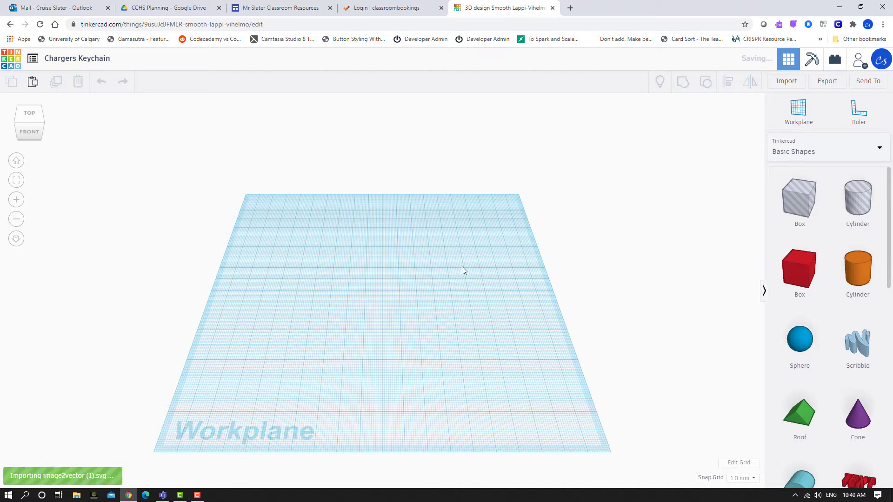
- Flatten the imported horse plate to roughly half its height
right_drag(500, 223, 490, 332)
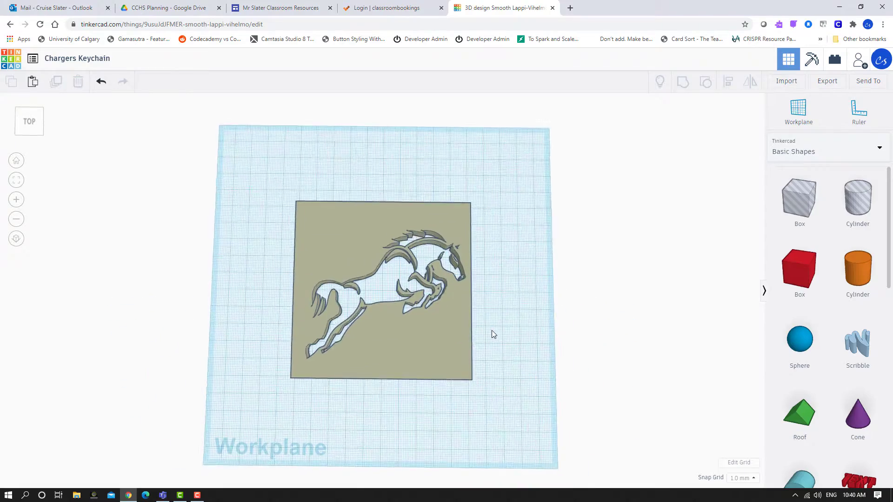
right_drag(235, 318, 233, 343)
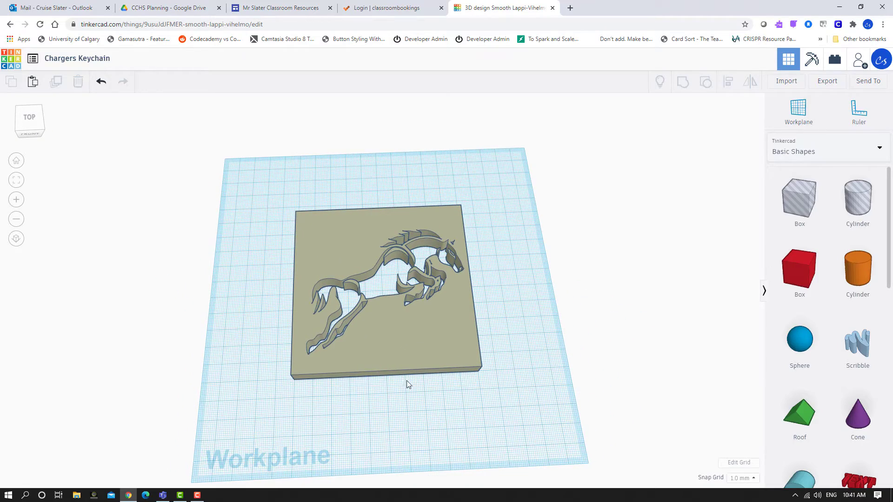
right_drag(407, 383, 524, 321)
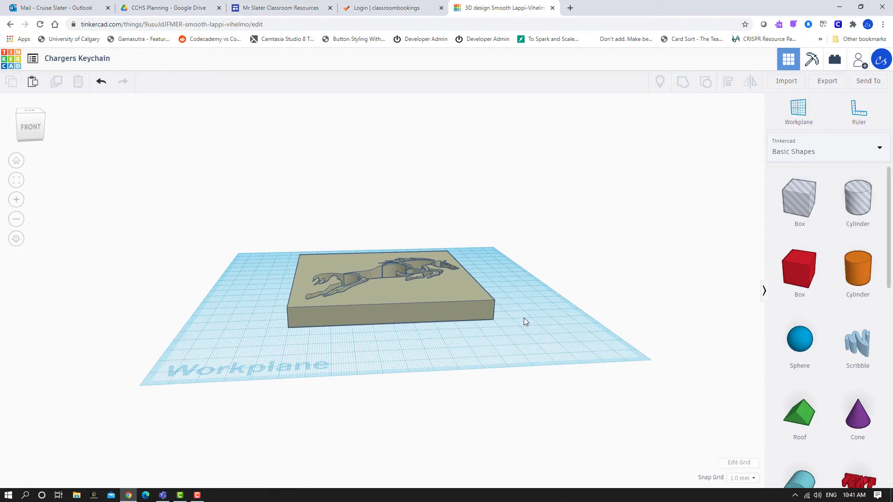
click(397, 311)
drag(383, 276, 383, 282)
click(515, 245)
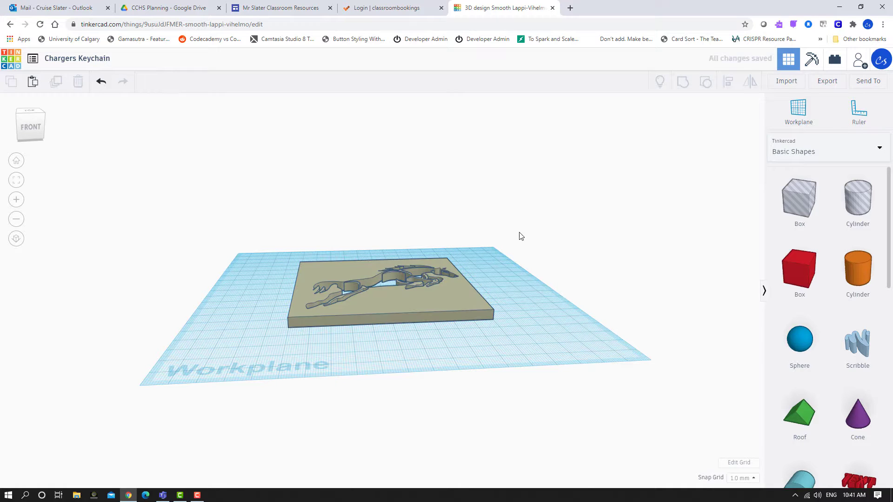
- Place a solid box under the horse plate and stretch it to 107 × 107 mm, overlapping all the plate's edges
right_drag(517, 237, 505, 335)
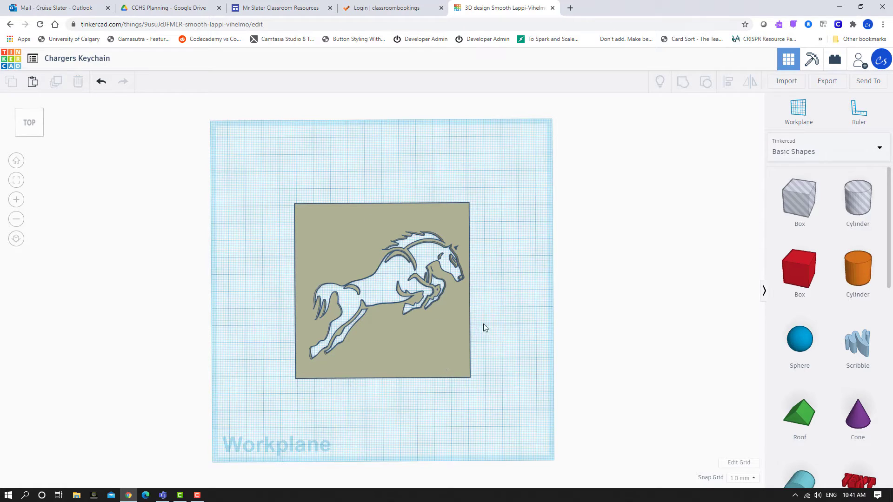
right_drag(550, 359, 552, 315)
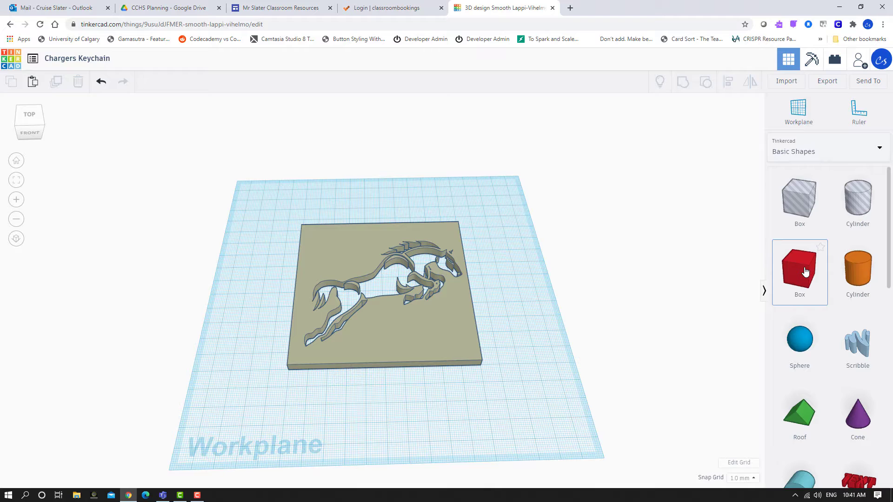
drag(805, 272, 467, 233)
right_drag(582, 375, 513, 312)
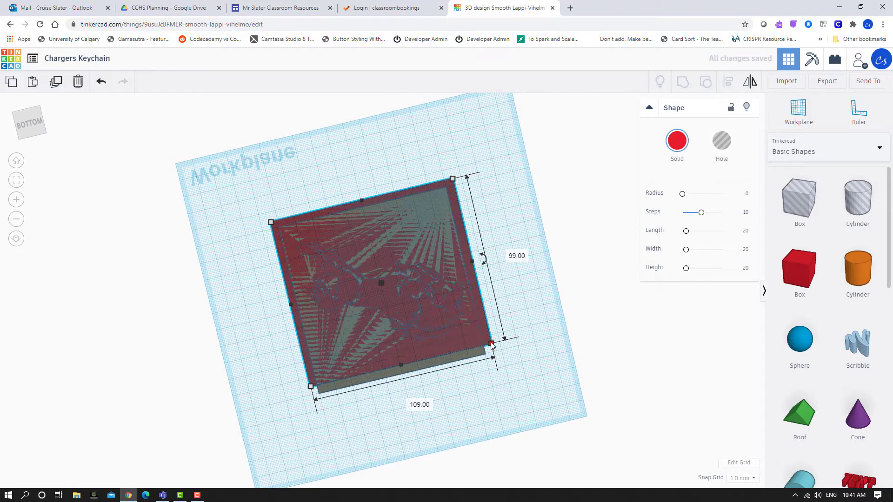
drag(492, 348, 493, 359)
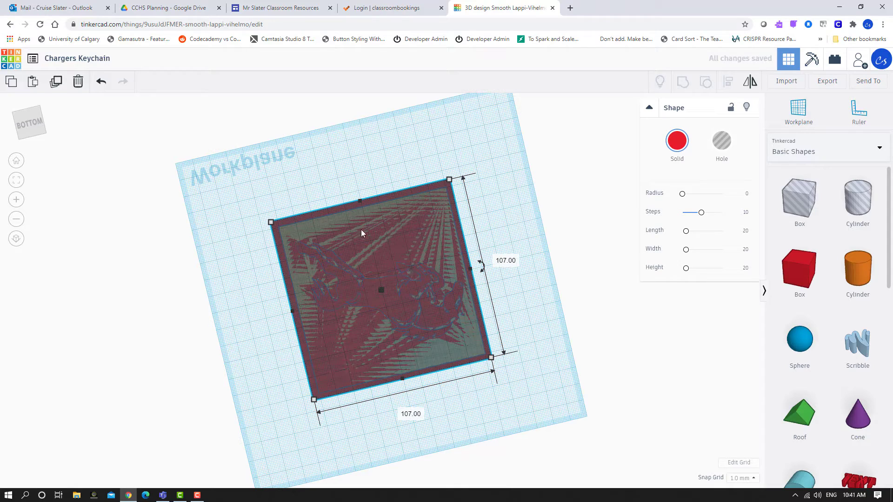
- Reduce the red box's height to 2 mm
right_drag(232, 283, 535, 204)
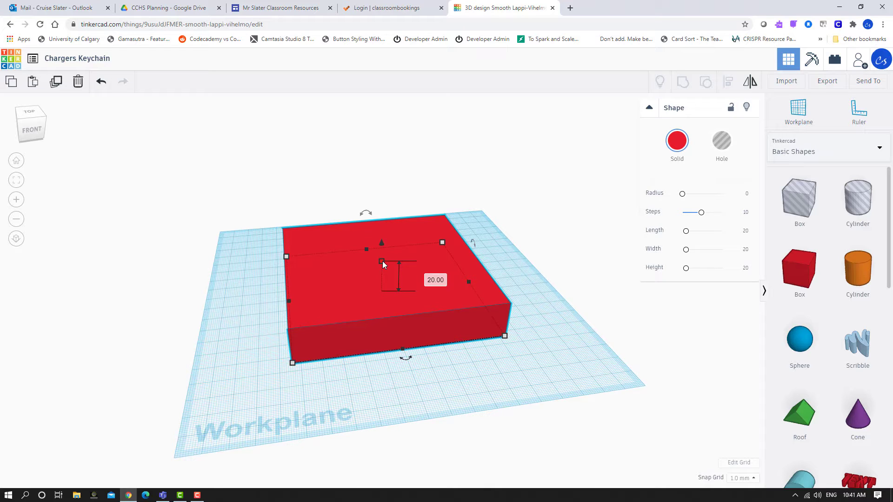
drag(383, 261, 388, 282)
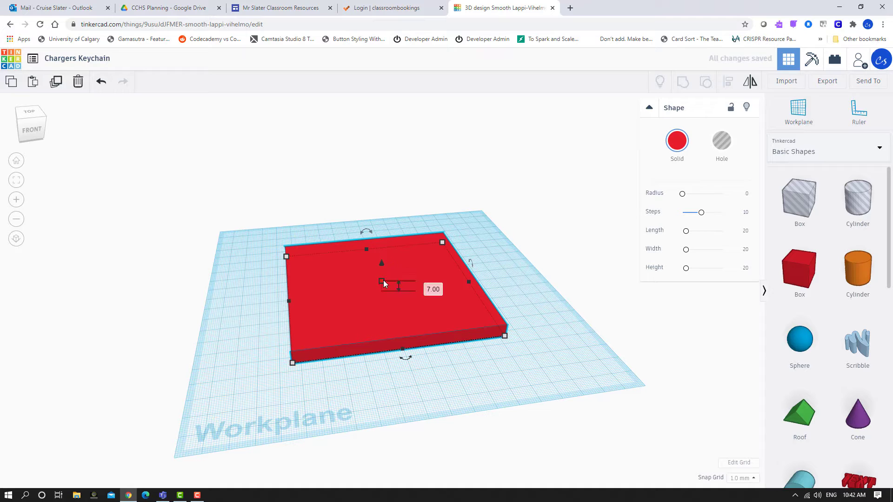
drag(383, 280, 386, 286)
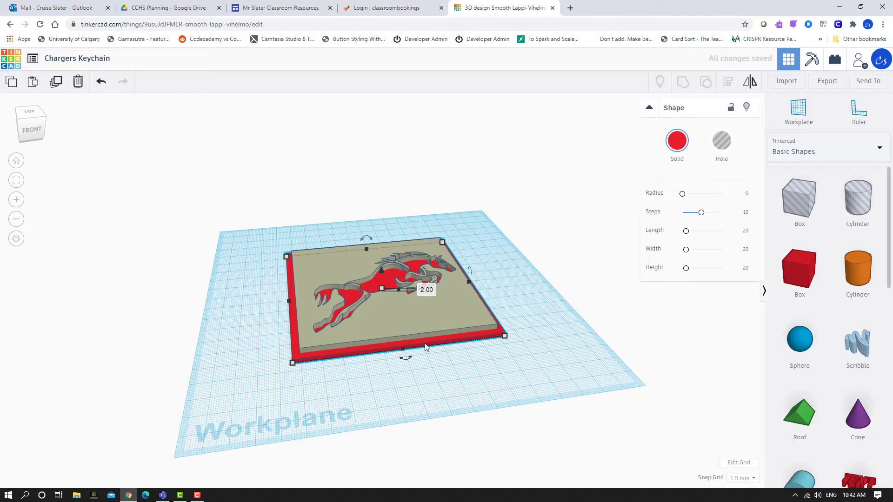
- Lift the horse plate 66 mm clear of the red box and set the box's height to 7 mm
click(453, 303)
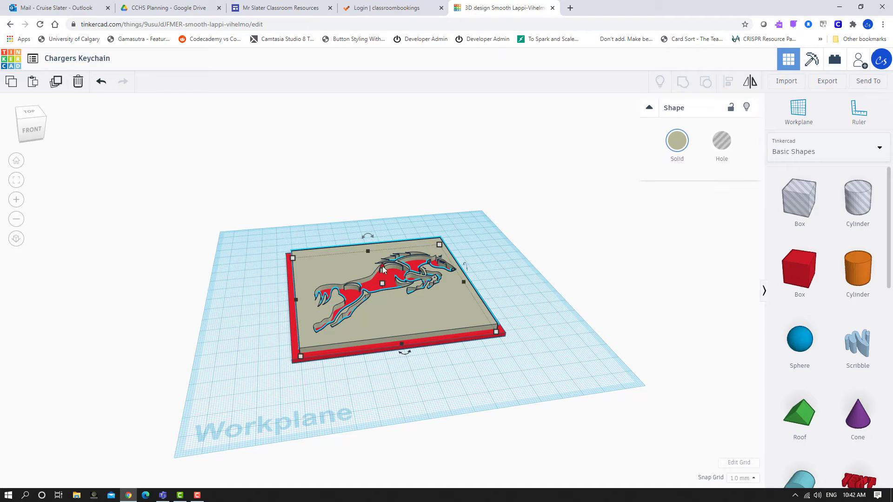
drag(381, 268, 388, 149)
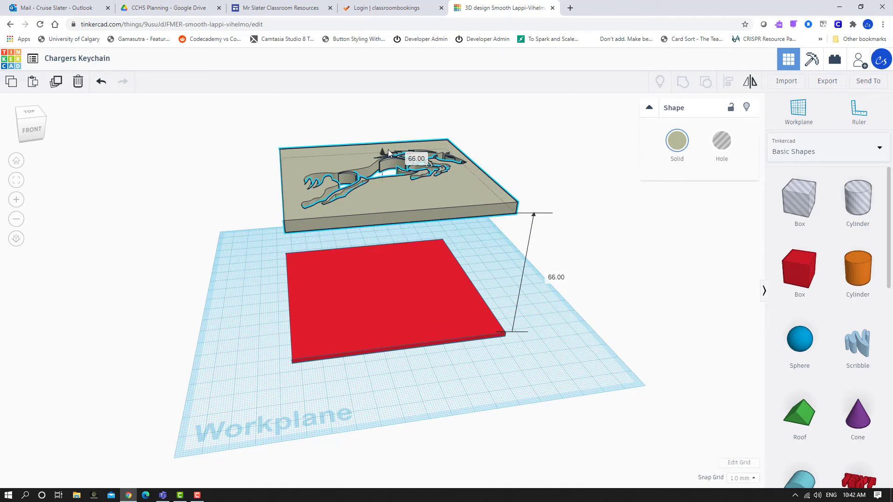
click(440, 323)
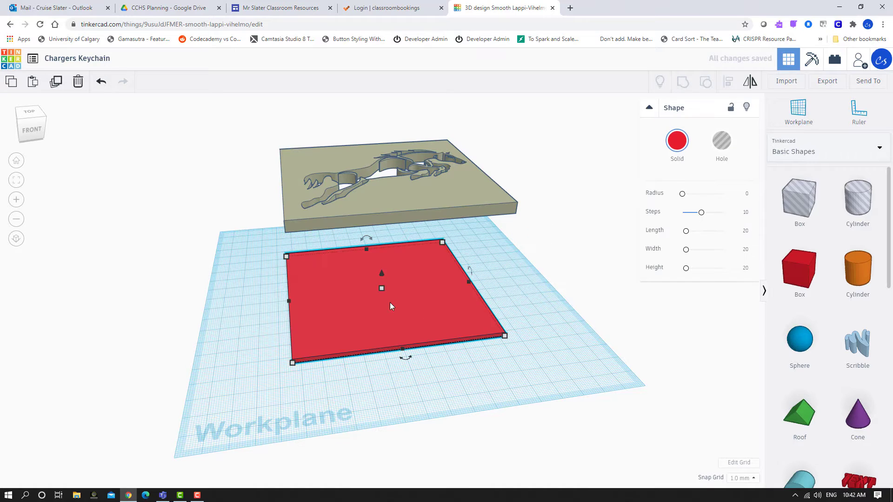
drag(381, 289, 383, 281)
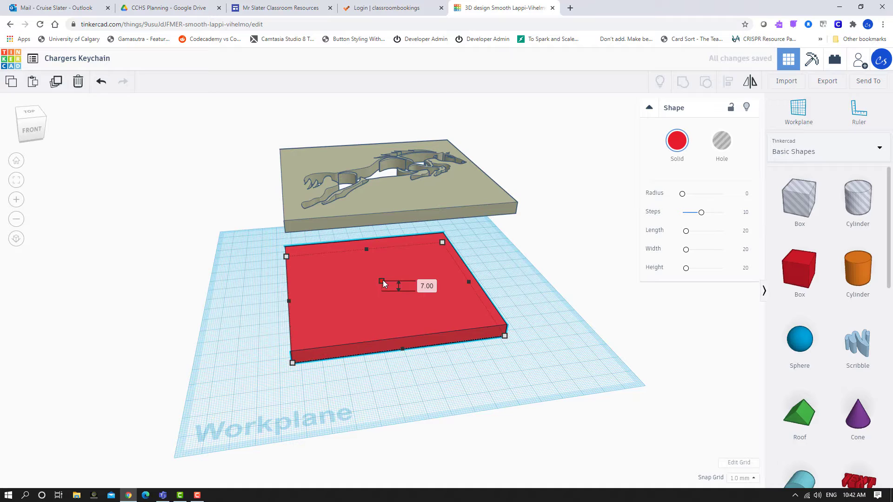
- Lower the horse plate back down until it sits partly sunk into the red box
right_drag(458, 398, 498, 433)
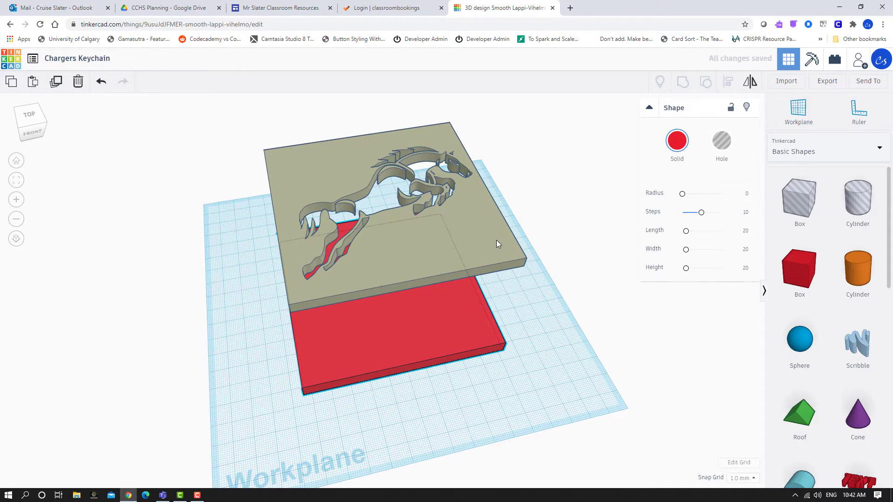
click(382, 150)
drag(382, 179, 396, 267)
- Turn the horse plate into a hole and group it with the red box to cut the raised horse relief
right_drag(476, 437, 496, 411)
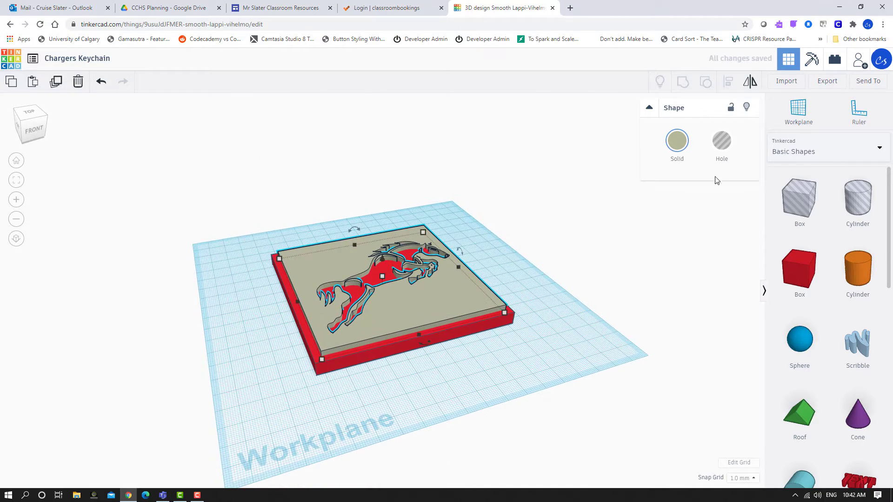
click(722, 140)
right_drag(644, 225, 525, 307)
drag(542, 176, 208, 414)
click(687, 87)
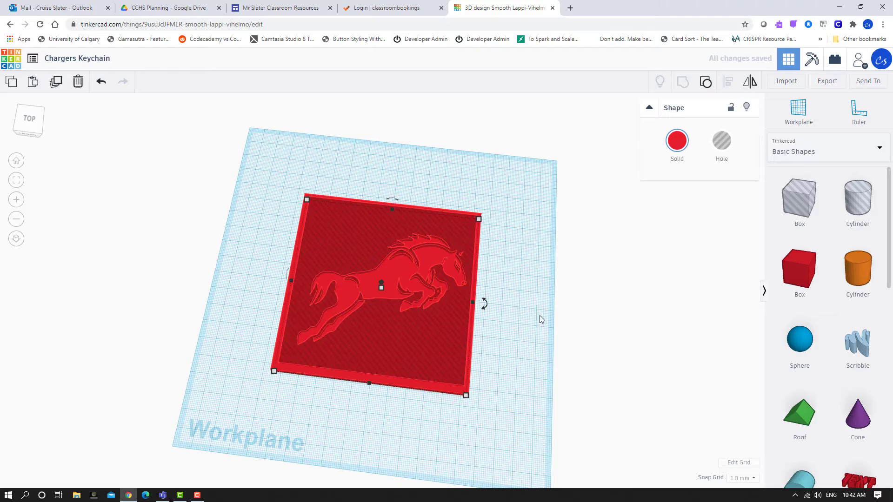
right_drag(554, 314, 416, 458)
click(506, 411)
- Place a cylindrical hole about 10 mm across at the back-left corner of the red plate
right_drag(593, 281, 488, 213)
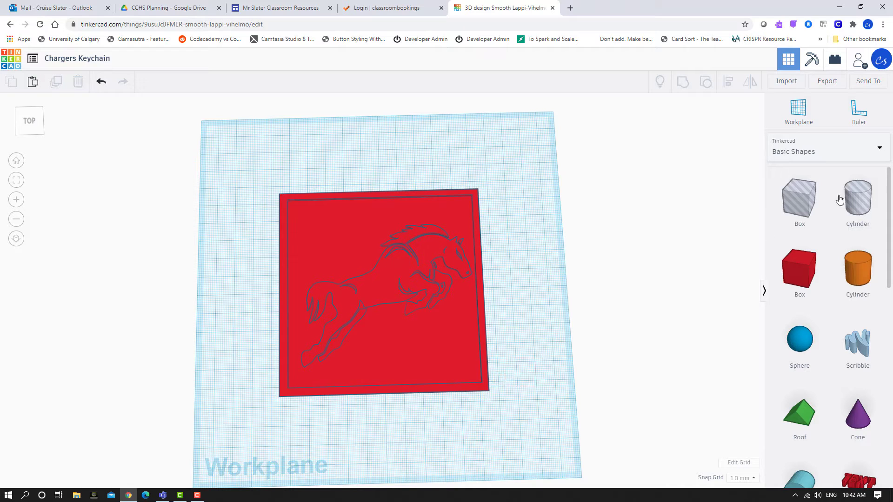
drag(839, 200, 309, 220)
click(235, 286)
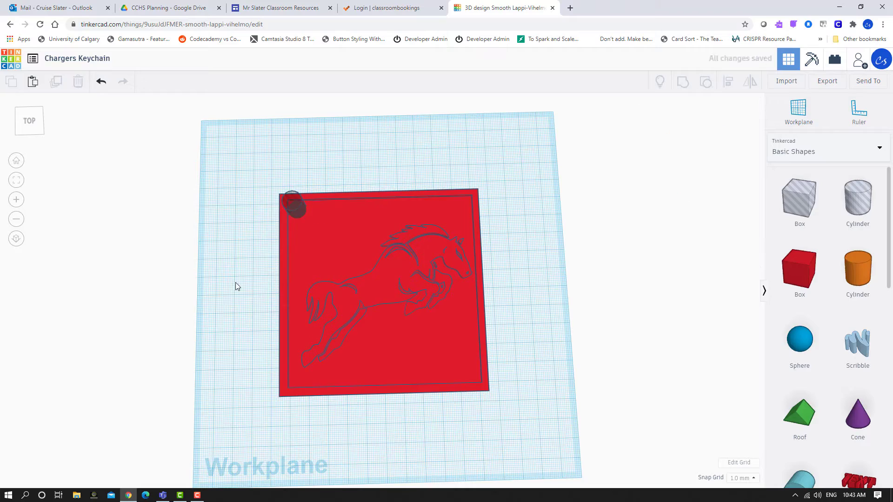
- Lower the cylindrical hole by 7 mm so it passes through the full thickness of the plate
right_drag(231, 302, 436, 201)
click(266, 264)
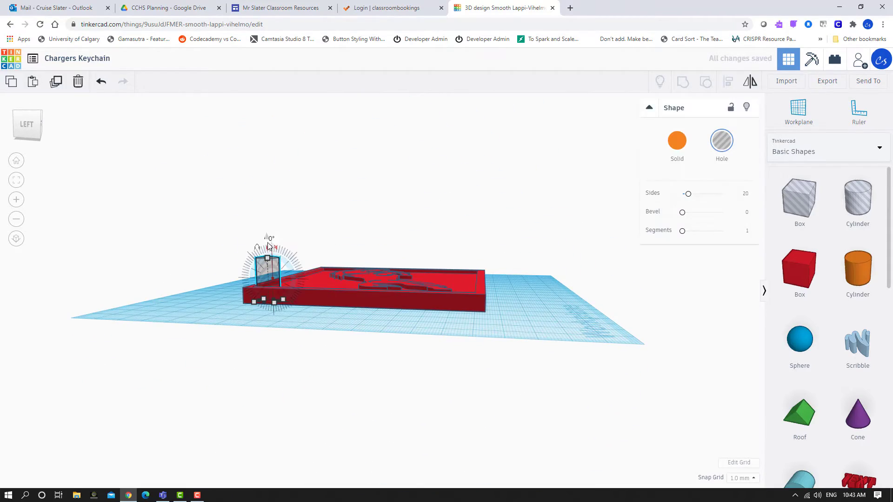
drag(266, 239, 267, 253)
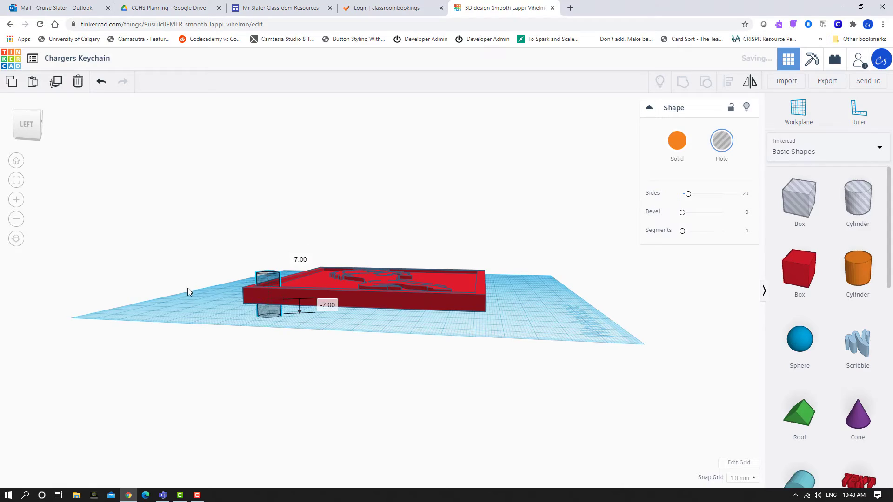
- Nudge the cylindrical hole 3 mm away from the plate's left edge and 2 mm away from its back edge
right_drag(188, 288, 240, 277)
right_drag(485, 219, 365, 288)
scroll(265, 245, up, 3)
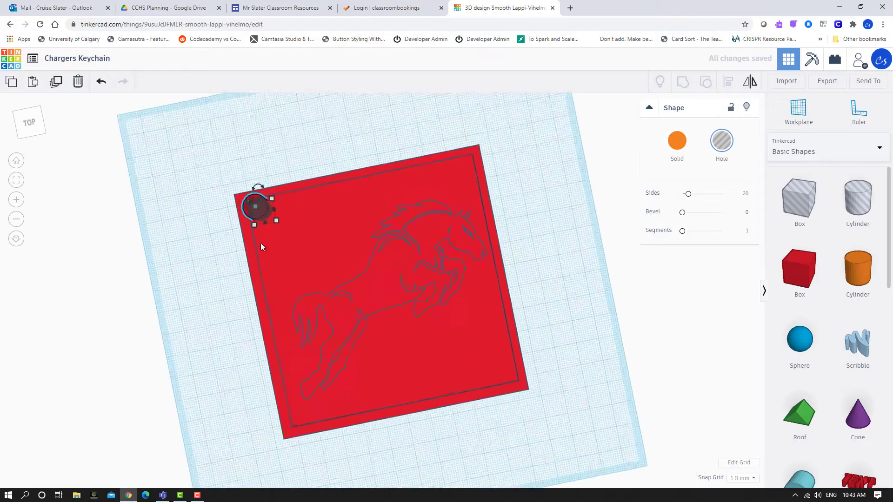
right_drag(188, 235, 509, 173)
click(338, 307)
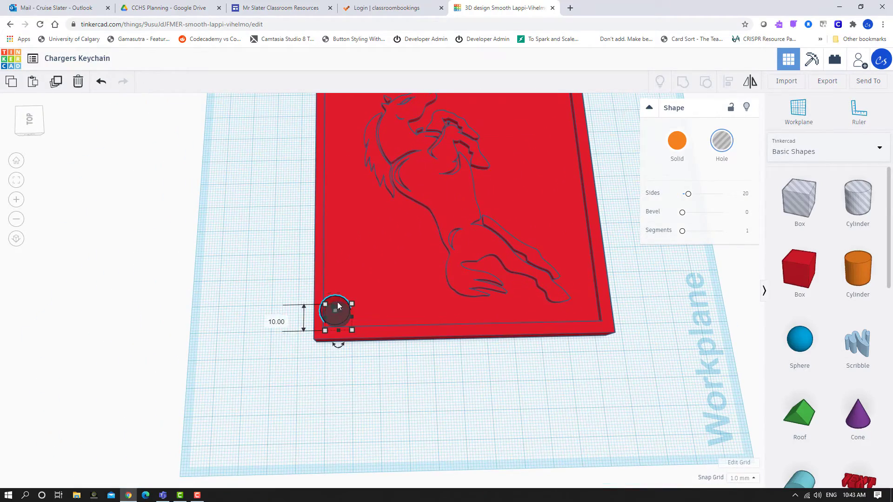
key(Up)
key(Up)
key(Up)
key(Right)
key(Right)
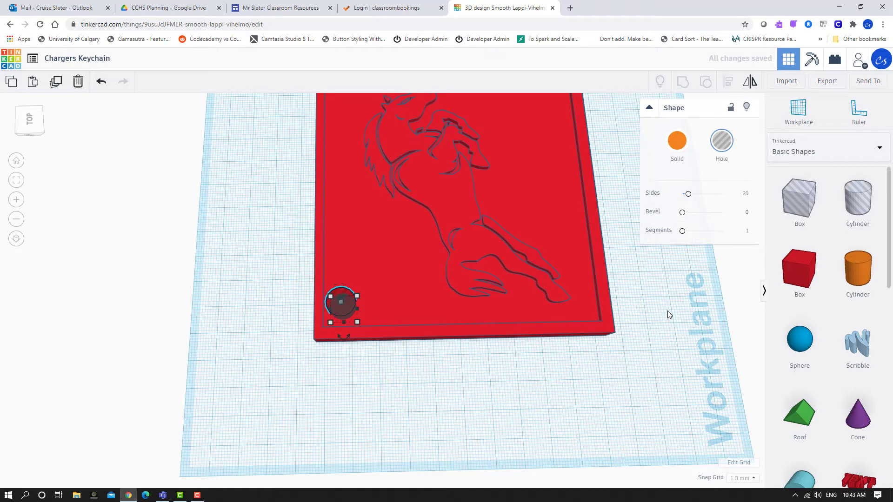
click(599, 378)
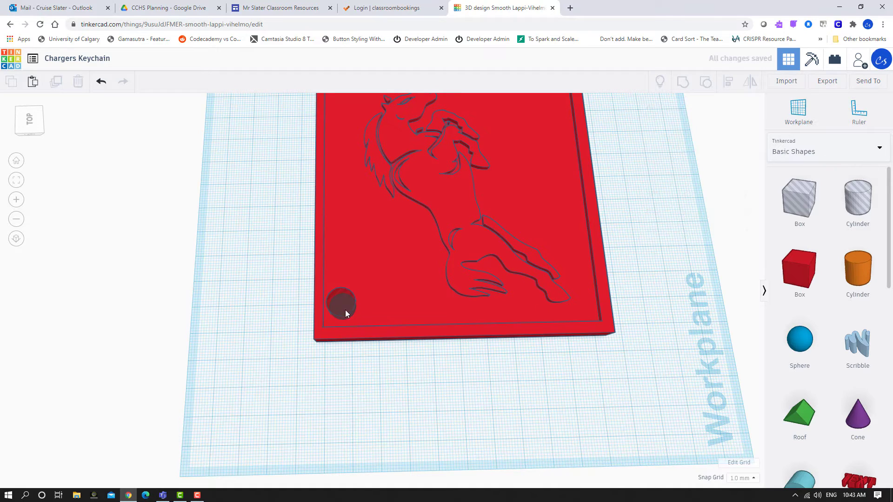
- Add a solid text shape across the plate below the horse and enter the surname as its text
right_drag(523, 263, 669, 350)
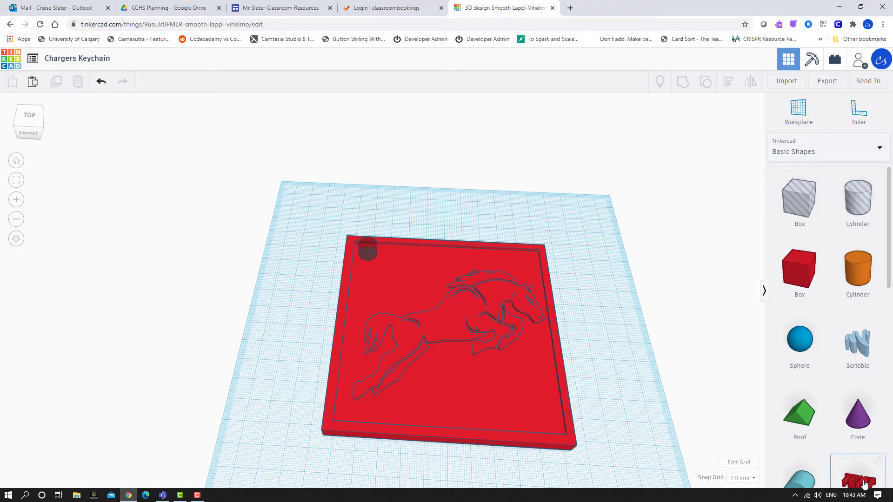
drag(642, 436, 447, 395)
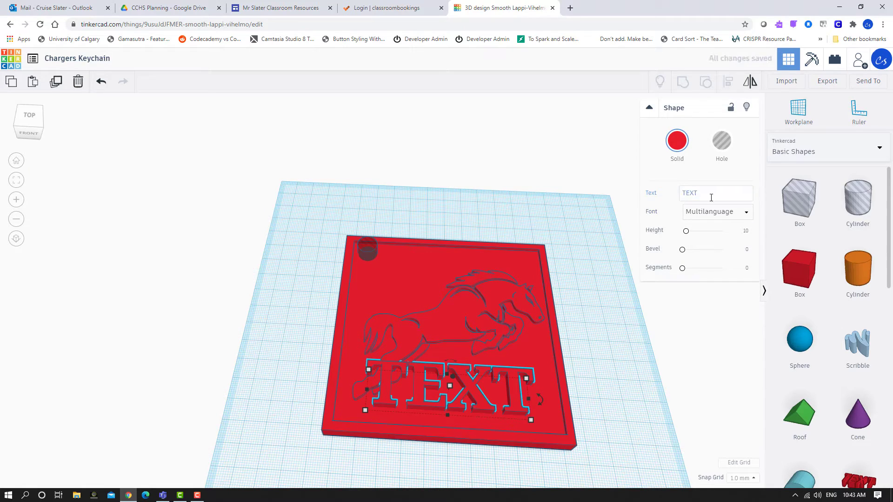
drag(709, 195, 662, 192)
text(SLATER)
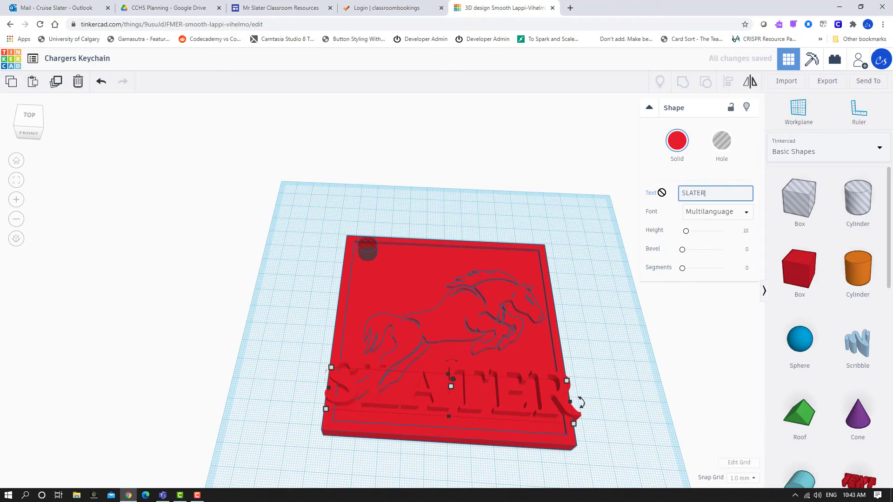
- Narrow the name text to 88 mm wide inside the plate's border and move it 3 mm right and 5 mm toward the front edge
scroll(628, 430, up, 5)
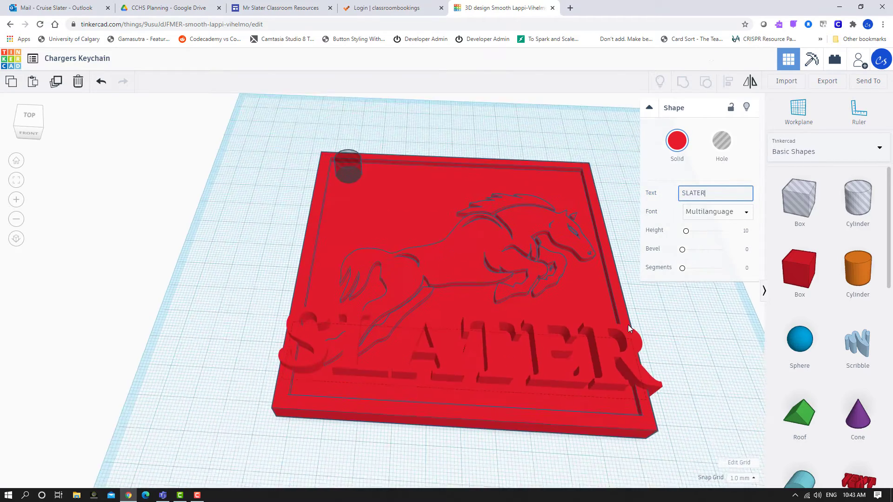
drag(598, 353, 546, 337)
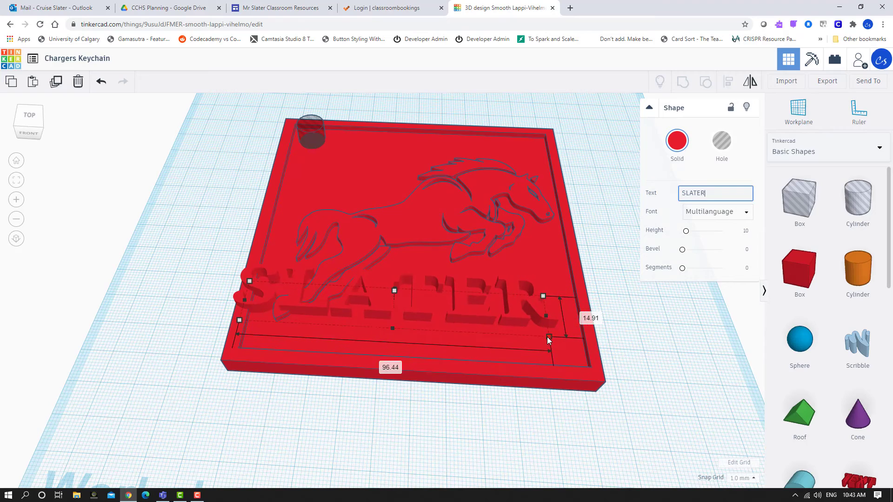
drag(237, 320, 267, 322)
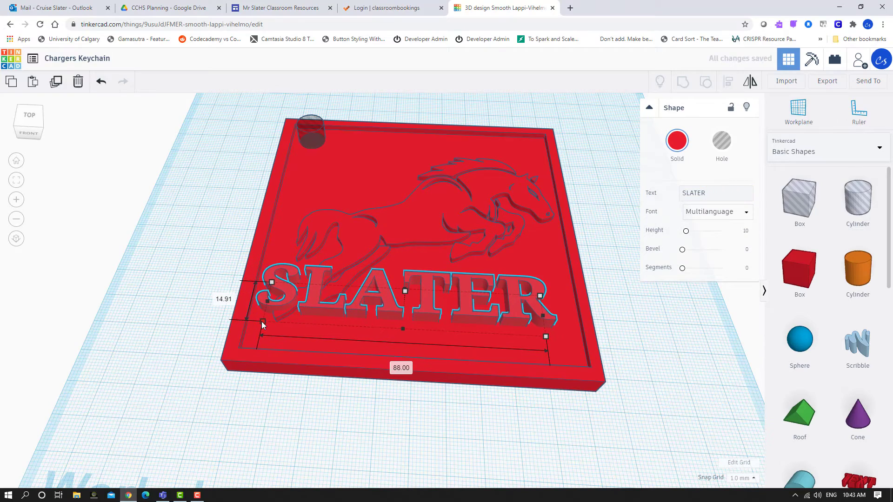
right_drag(348, 409, 363, 409)
drag(436, 303, 448, 318)
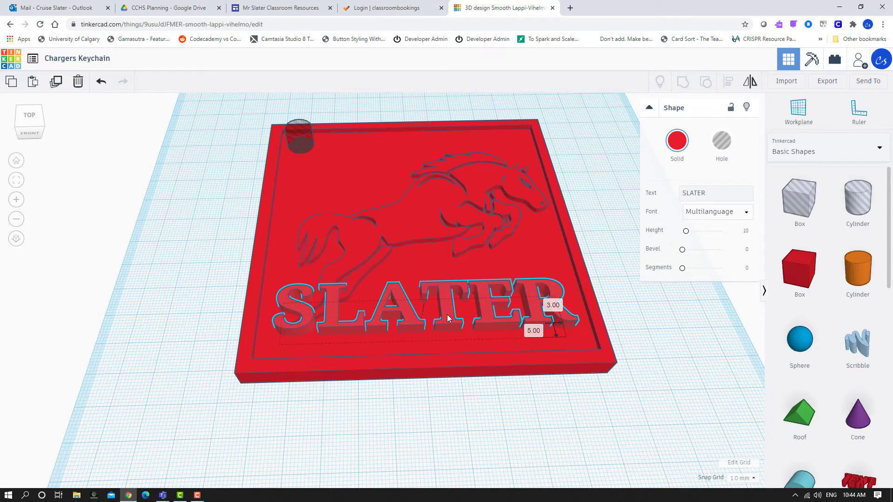
drag(448, 318, 448, 318)
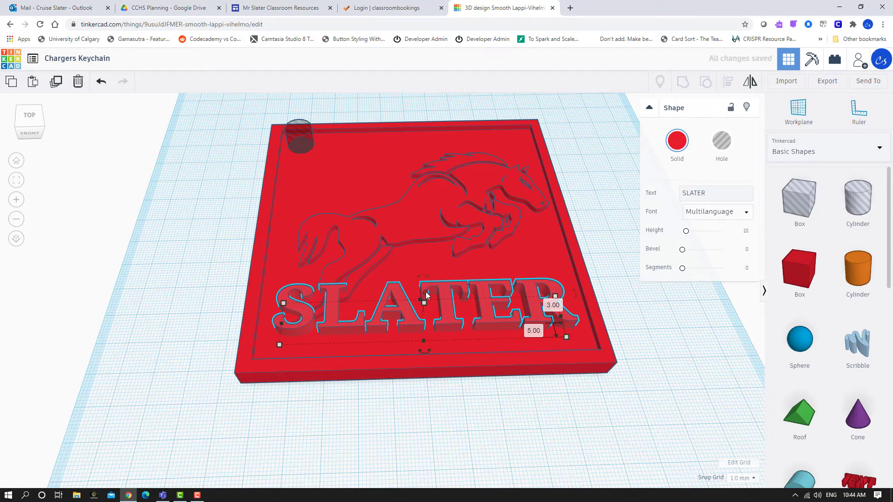
- Lower the name text by 3 mm into the plate and turn it into a hole
key(ctrl+Down)
key(ctrl+Down)
key(ctrl+Down)
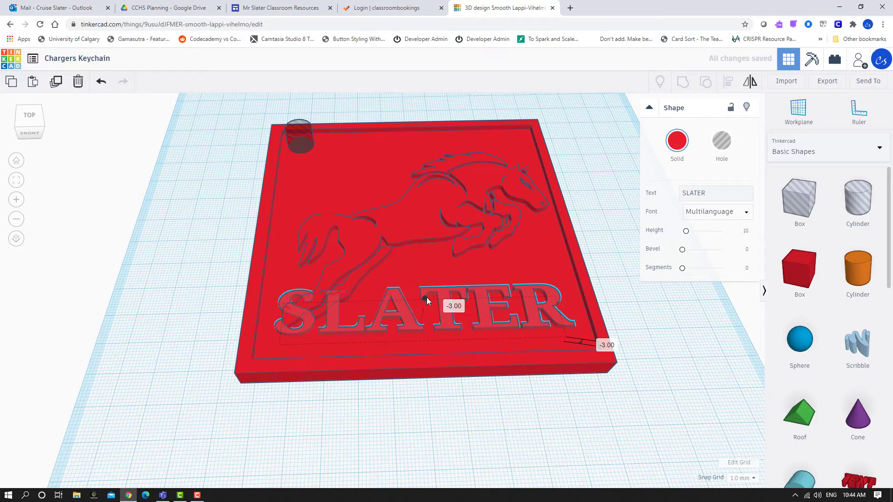
click(721, 140)
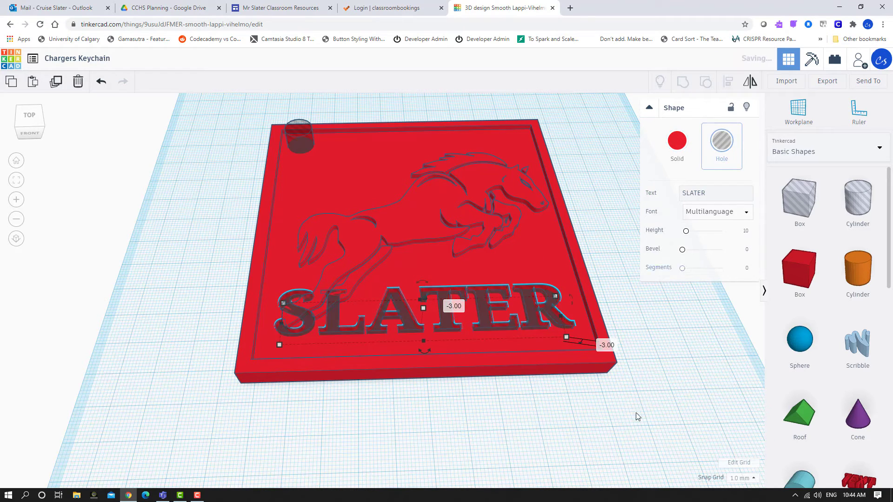
- Try grouping the plate with the cylindrical hole and the name text hole, and undo the grouping
click(675, 442)
drag(675, 442, 218, 114)
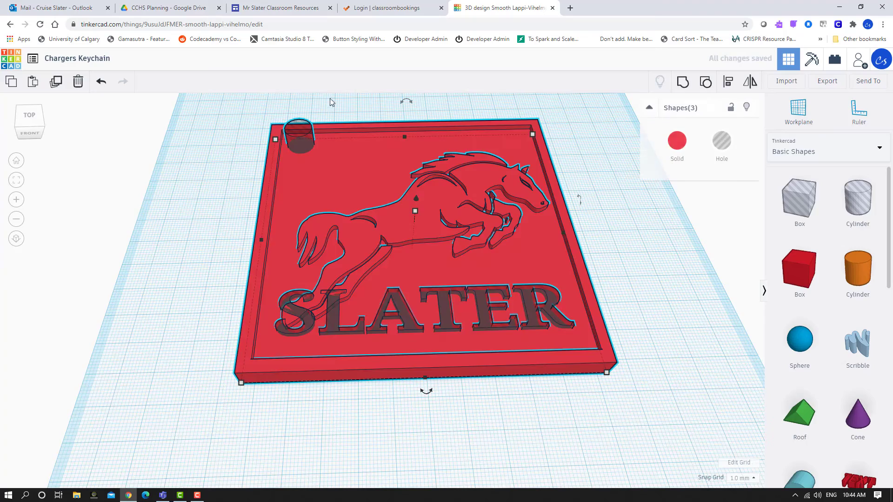
click(683, 87)
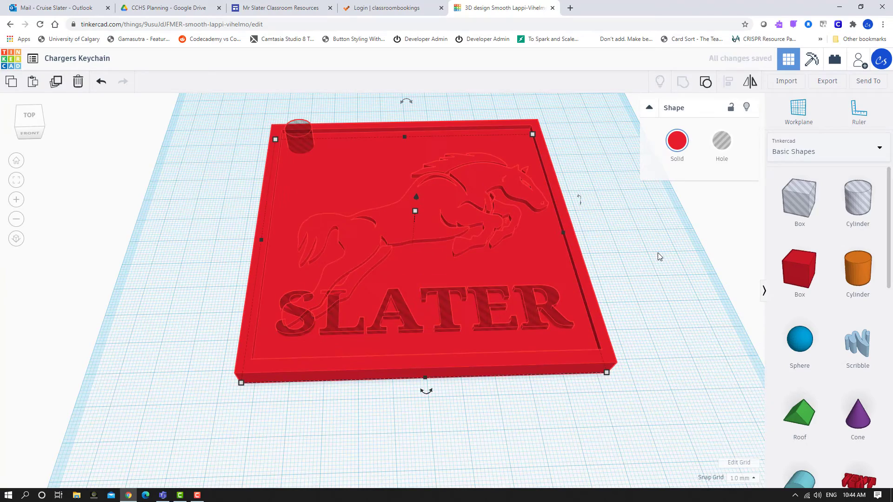
right_drag(650, 238, 661, 298)
click(650, 282)
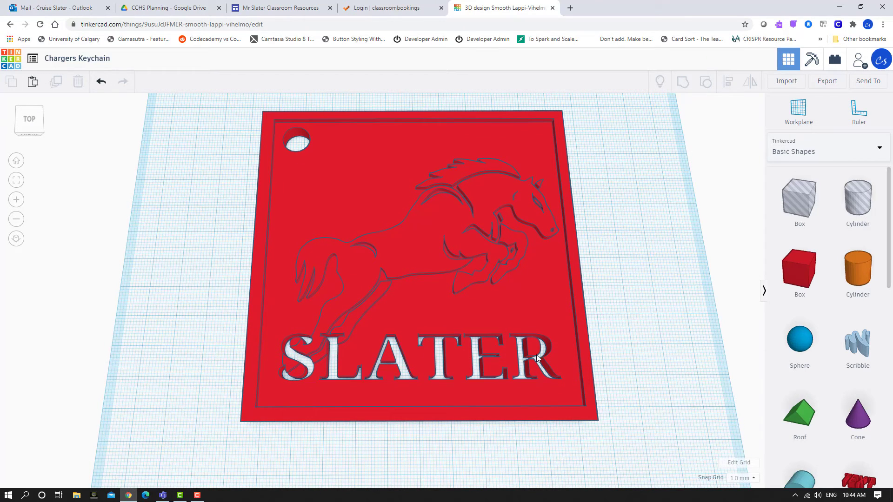
key(ctrl+z)
- Raise the name text hole by 6 mm so it engraves only part of the plate's thickness
right_drag(642, 385, 633, 306)
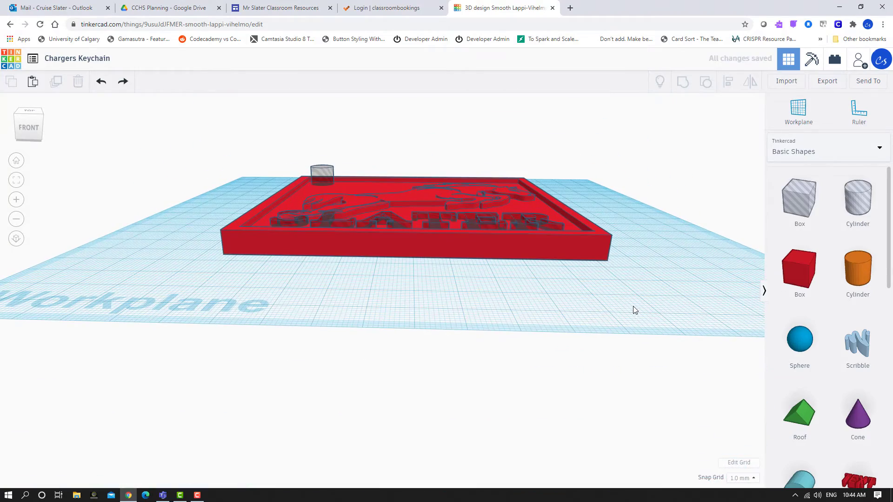
click(474, 225)
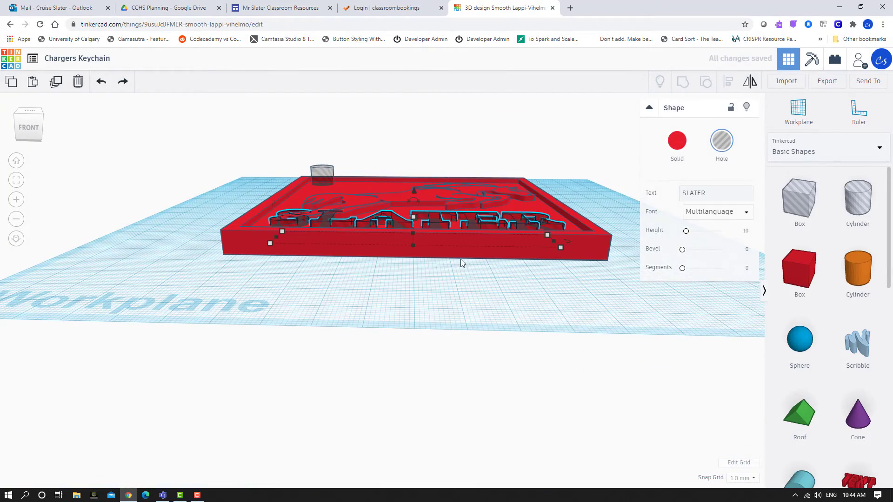
right_drag(461, 259, 440, 209)
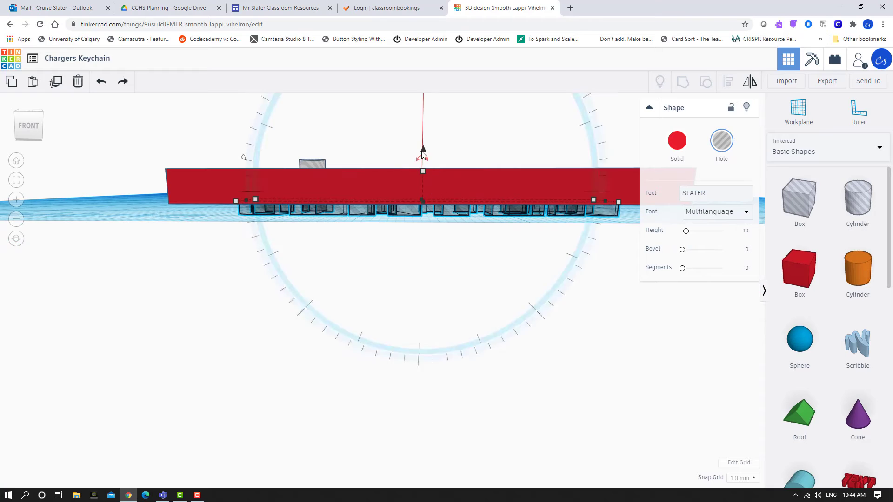
drag(424, 149, 422, 124)
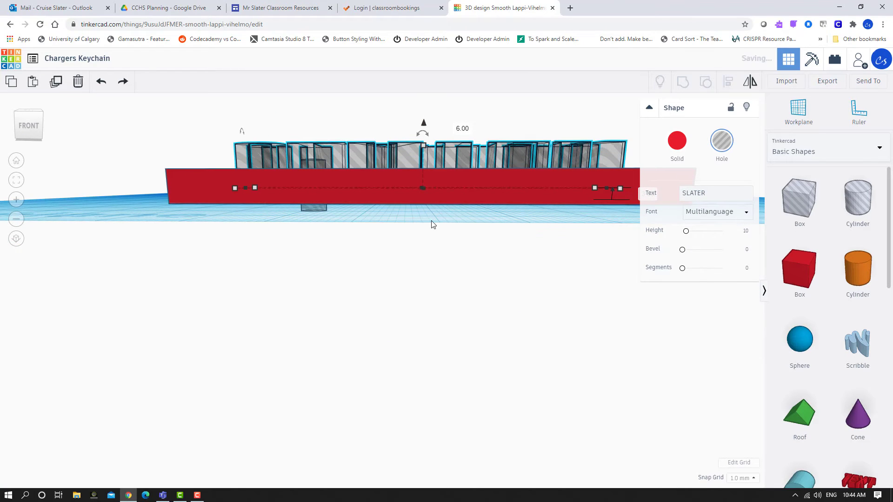
- Try grouping all shapes with the raised text hole, examine the engraving where it meets the horse's hind legs, and undo the grouping
right_drag(433, 223, 517, 302)
scroll(516, 303, down, 5)
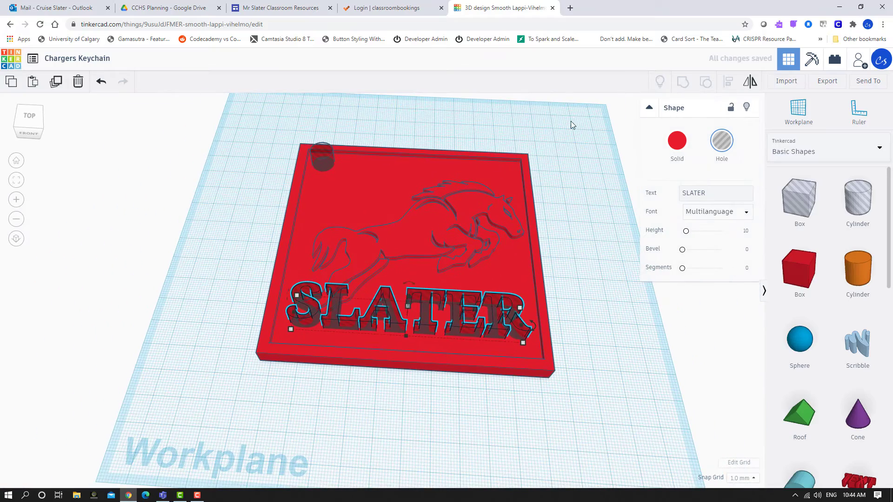
drag(574, 122, 213, 389)
click(683, 81)
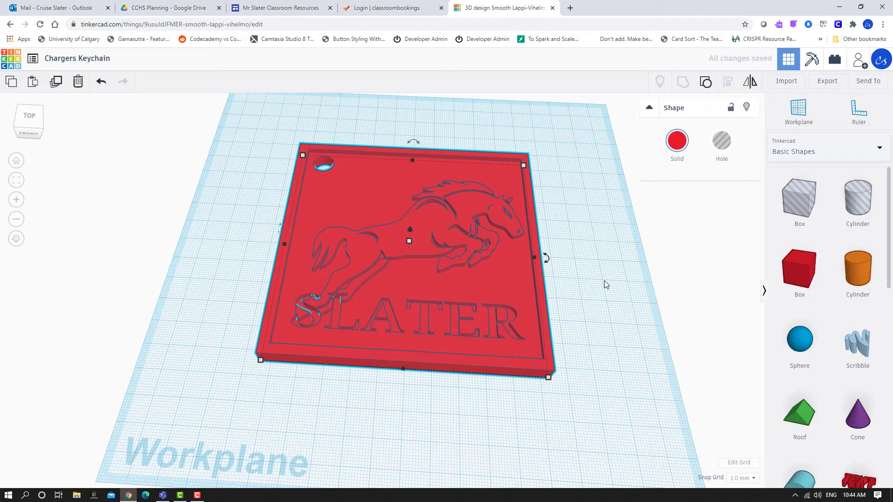
click(604, 281)
right_drag(612, 291, 609, 253)
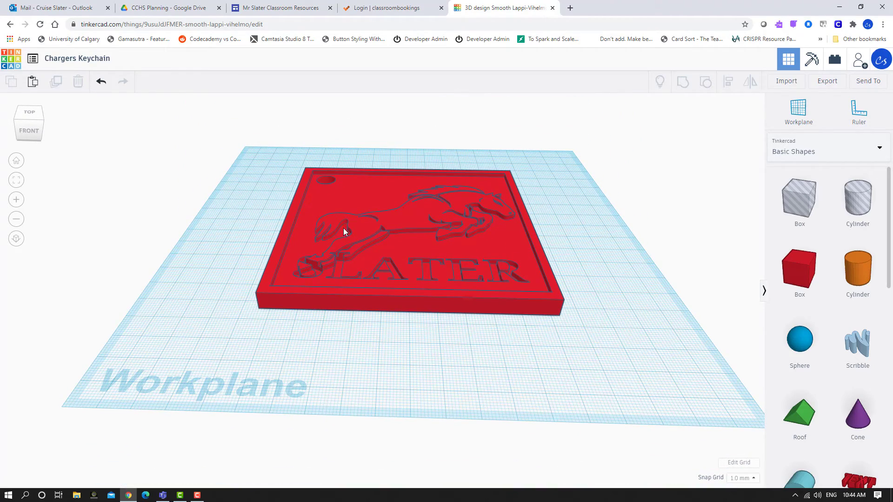
right_drag(576, 217, 575, 249)
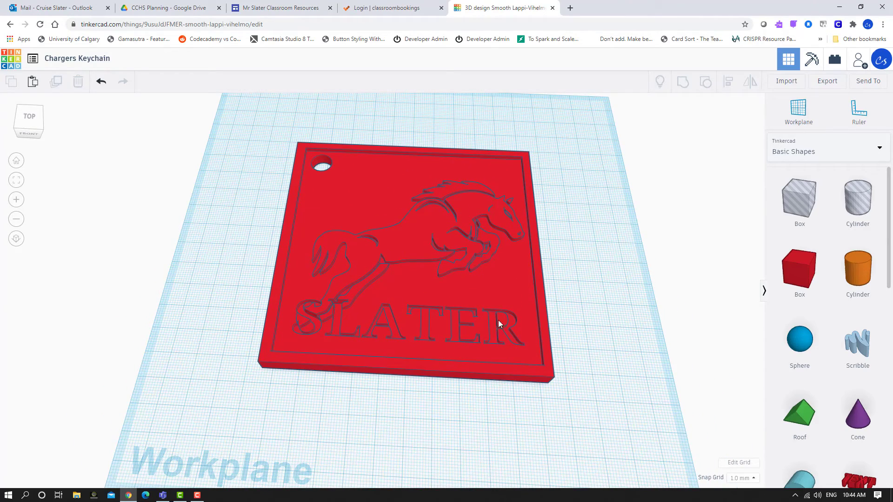
key(ctrl+z)
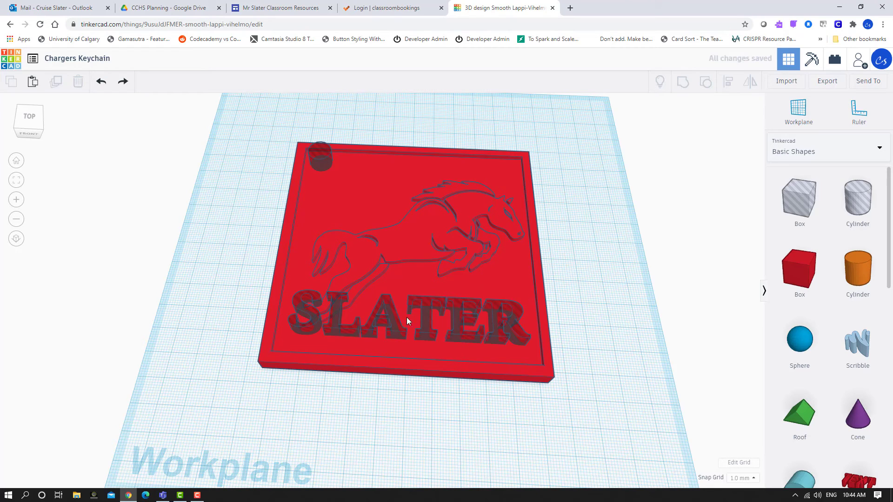
- Narrow the name text hole from its left side so it clears the horse's hind legs
click(305, 320)
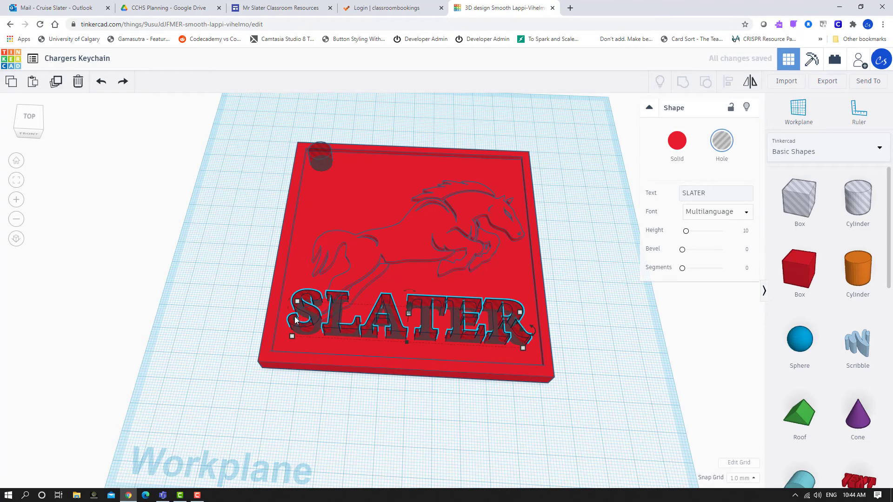
drag(294, 317, 369, 321)
click(612, 421)
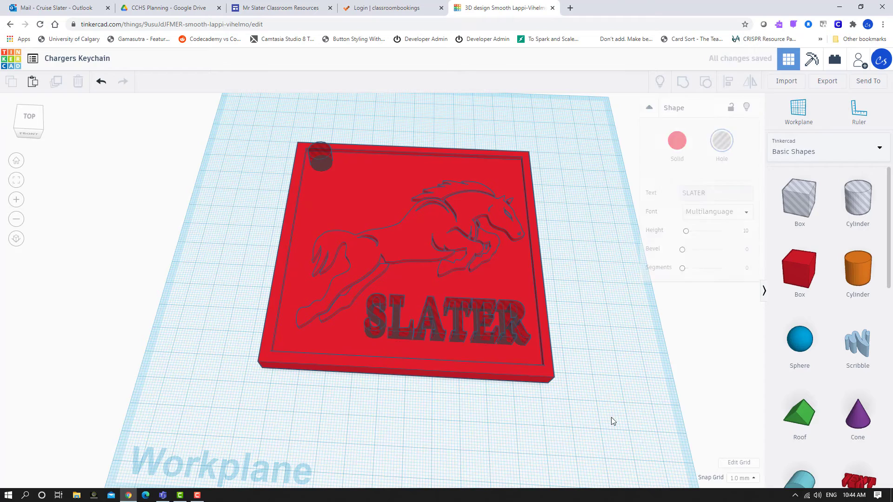
- Group the plate, cylindrical hole and narrowed text hole to cut the keyring hole and engrave the name, and inspect the finished keychain
drag(612, 421, 249, 118)
key(ctrl+g)
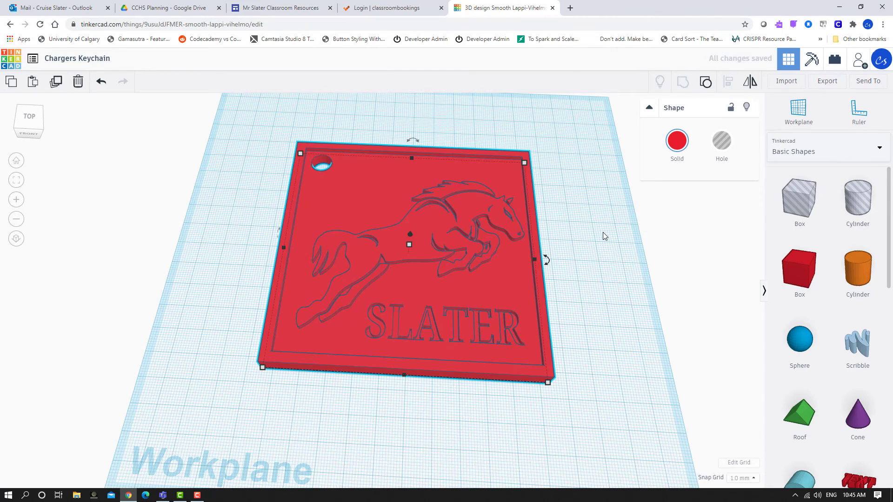
right_drag(603, 232, 616, 258)
click(620, 263)
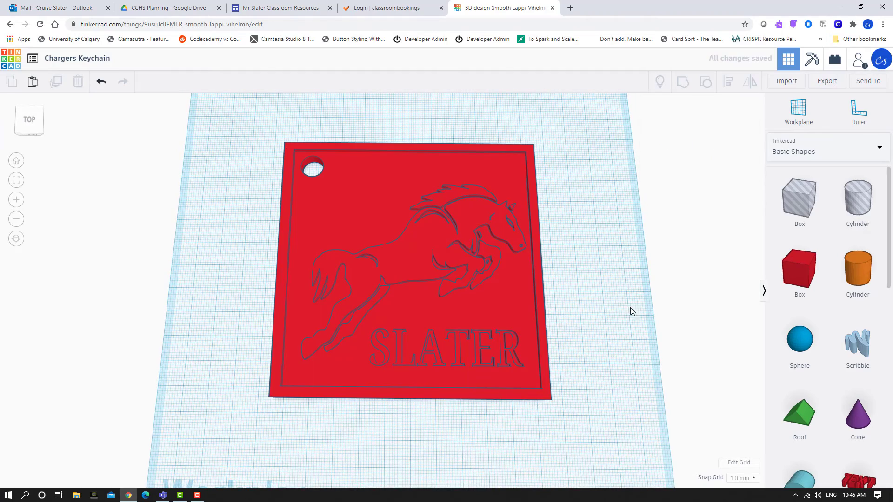
right_drag(631, 311, 506, 242)
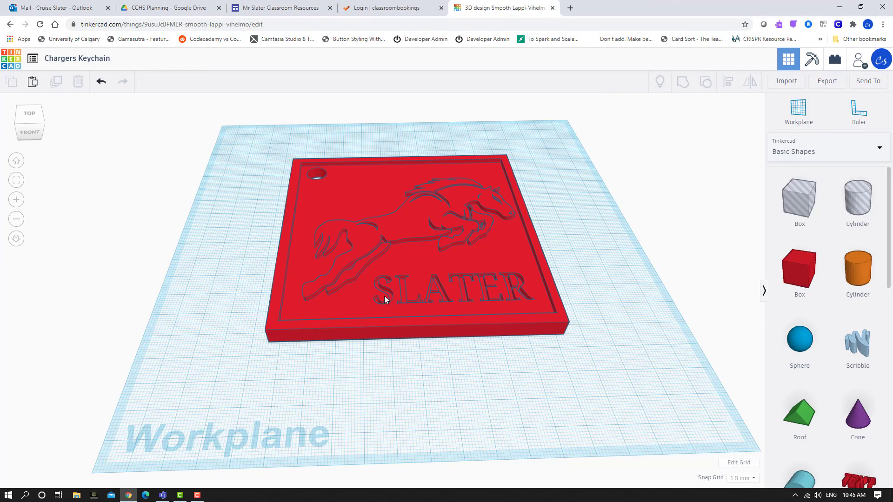
right_drag(602, 181, 600, 219)
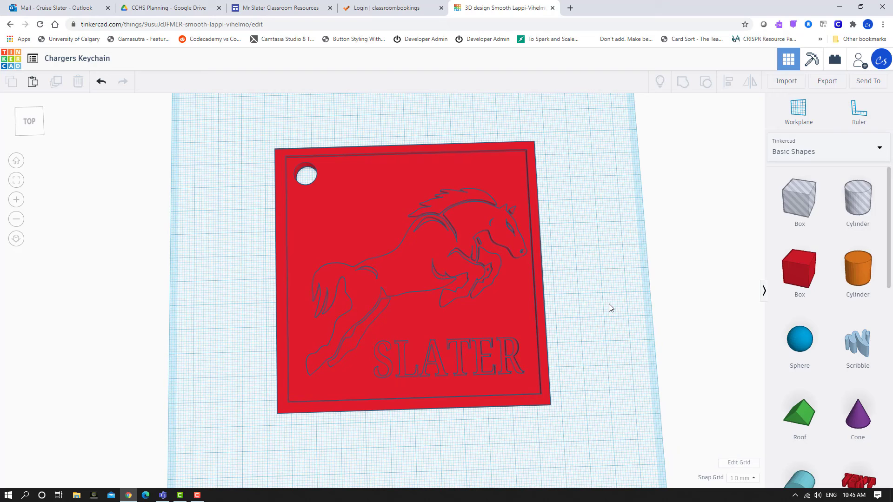
scroll(828, 266, down, 10)
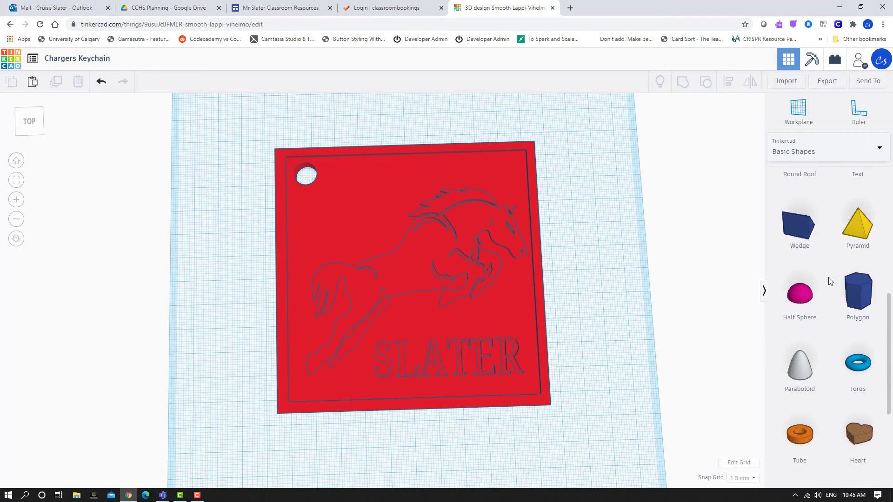
click(861, 148)
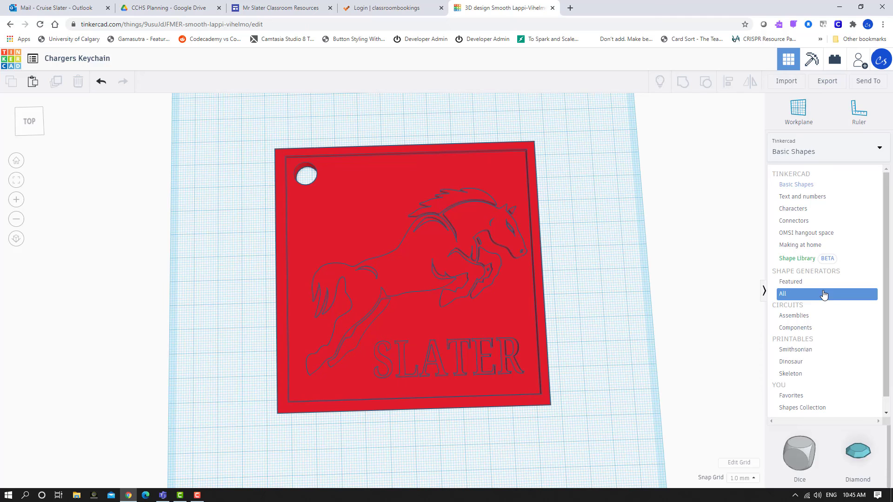
click(732, 249)
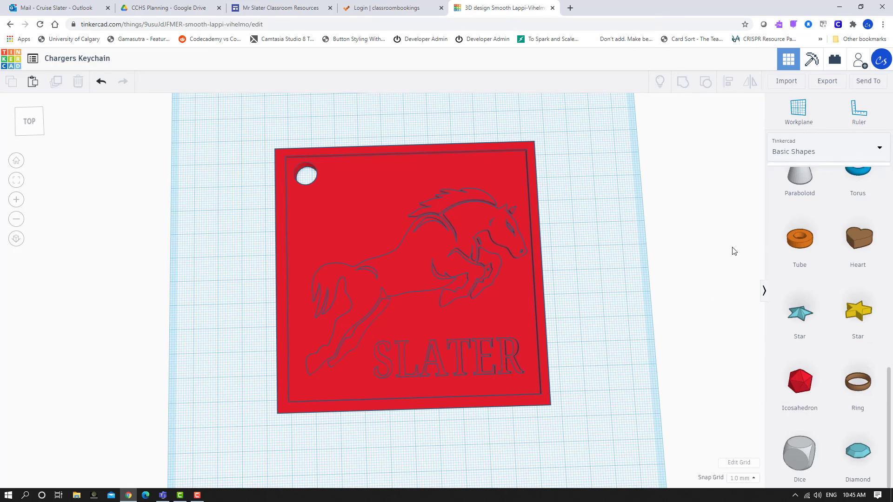
right_drag(686, 391, 646, 347)
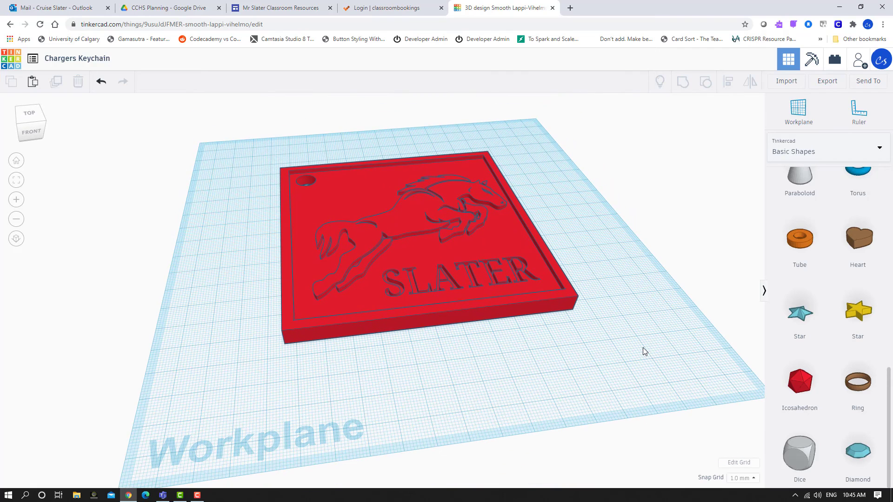